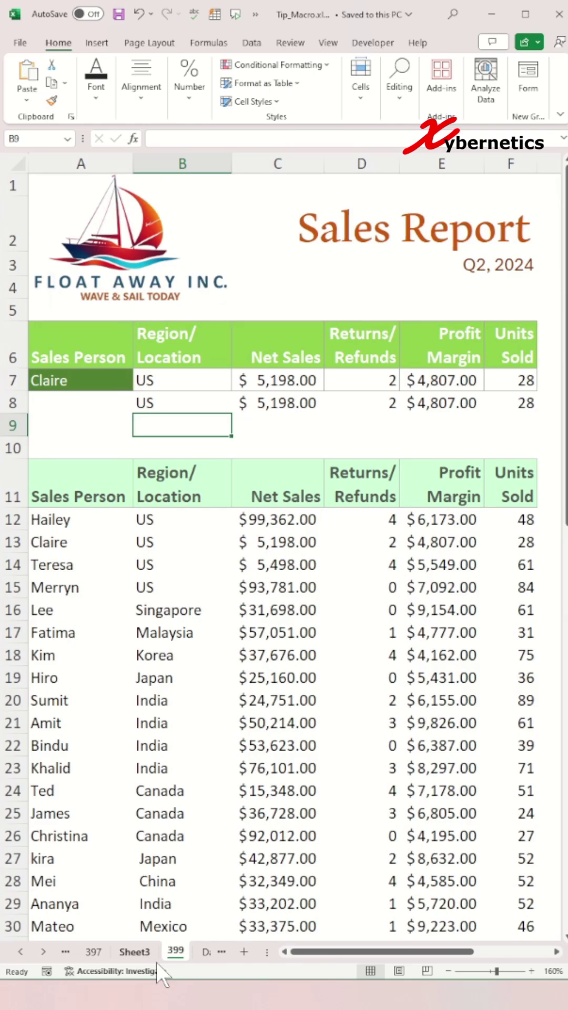
# Open the sheet's code in the VBA editor and insert a new module
pyautogui.rightClick(166, 954)
pyautogui.click(225, 820)
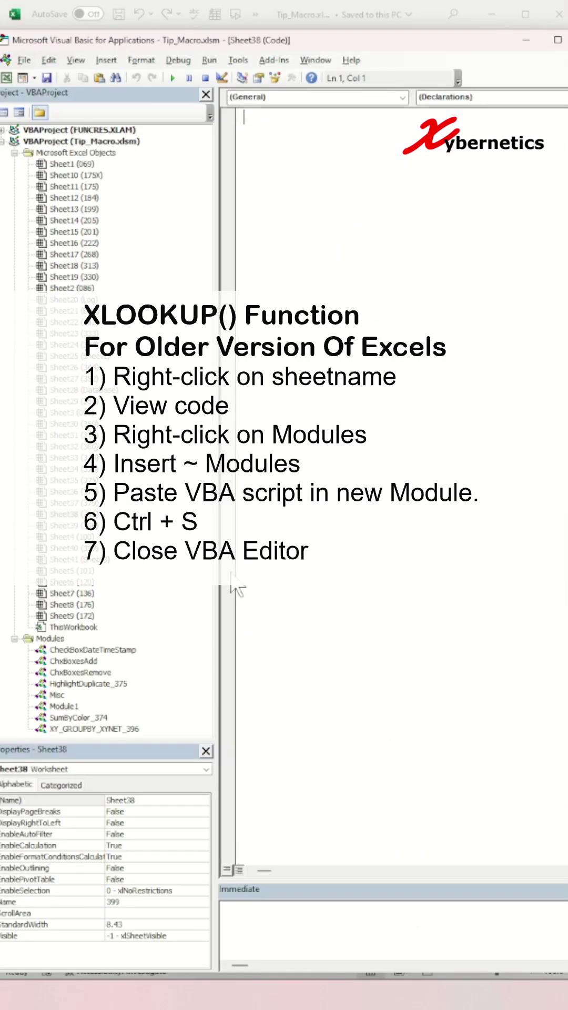
pyautogui.rightClick(58, 639)
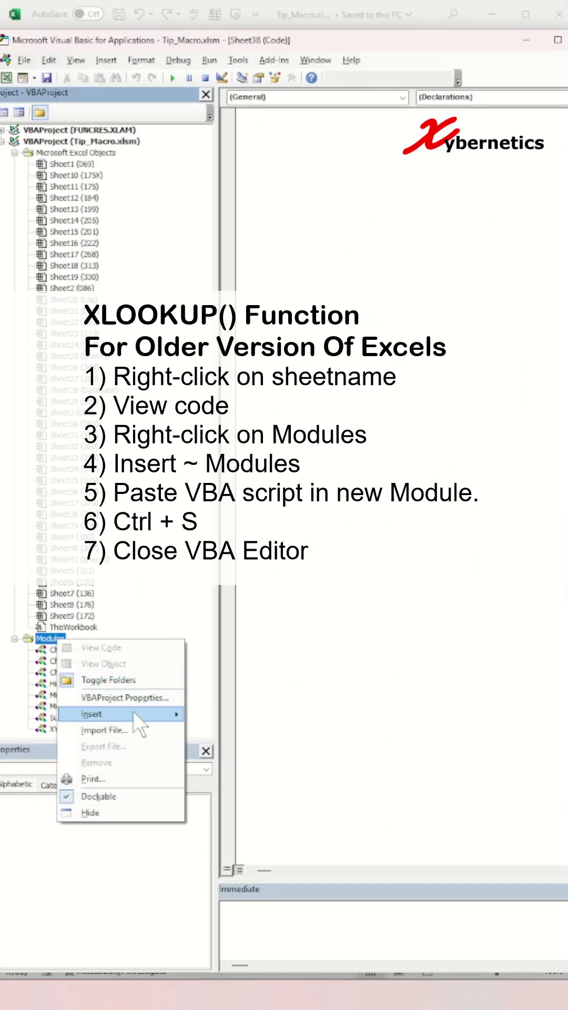
pyautogui.moveTo(111, 714)
pyautogui.click(238, 735)
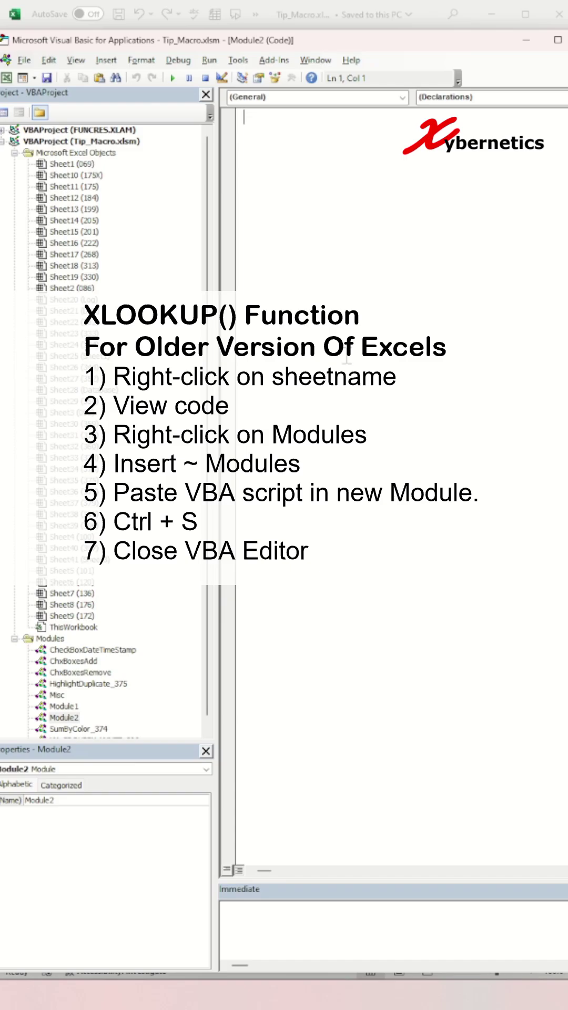
# Paste the XLOOKUP_XYNET function into the module, save the workbook and close the editor
pyautogui.hotkey('ctrl', 'v')
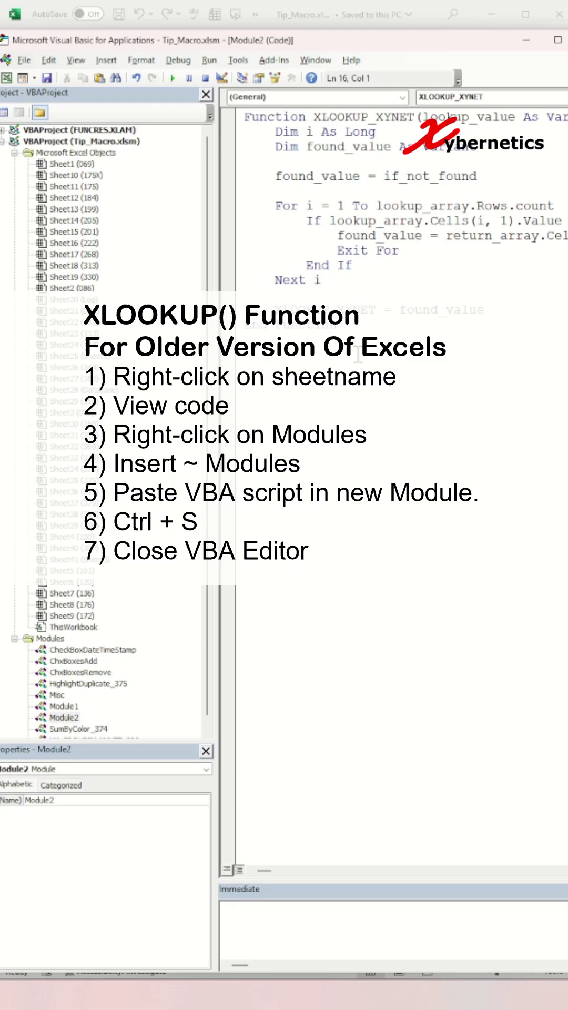
pyautogui.hotkey('ctrl', 's')
pyautogui.hotkey('alt', 'q')
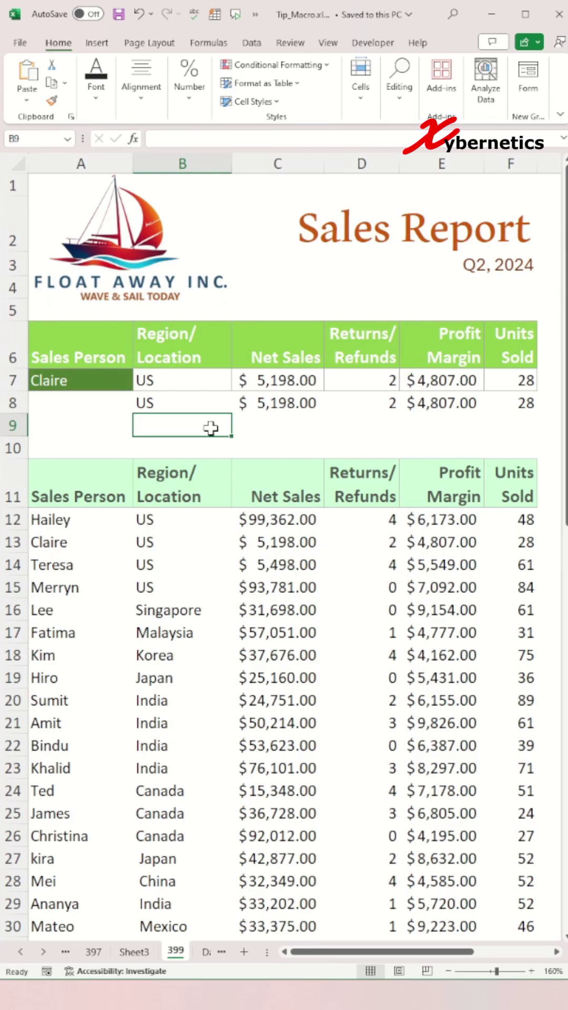
pyautogui.write('=')
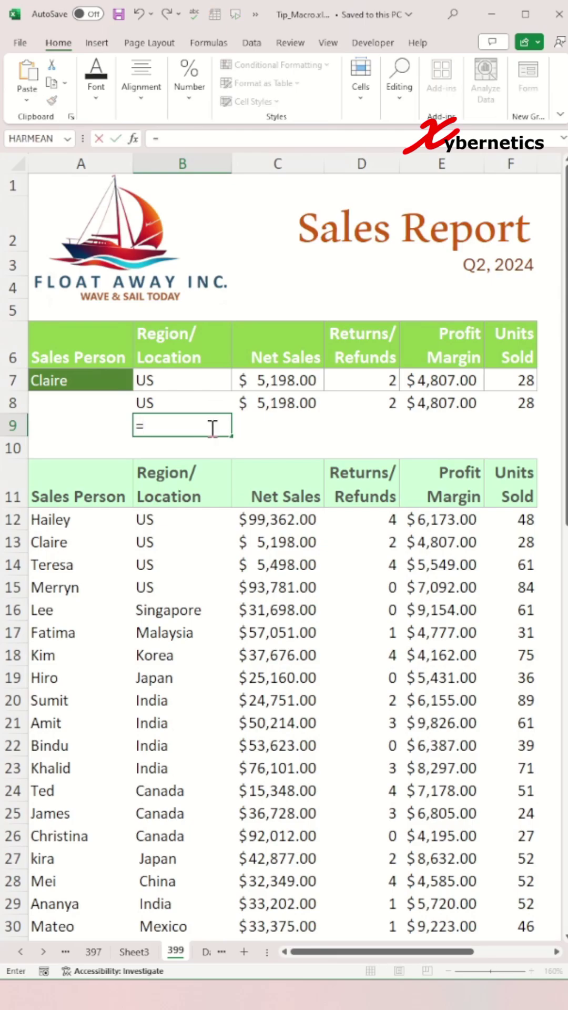
pyautogui.write('XLOOKUP_')
# Enter =XLOOKUP_XYNET($A$7,$A$12:$A$66,B$12:B$66,"") in B9
pyautogui.press('Tab')
pyautogui.click(77, 382)
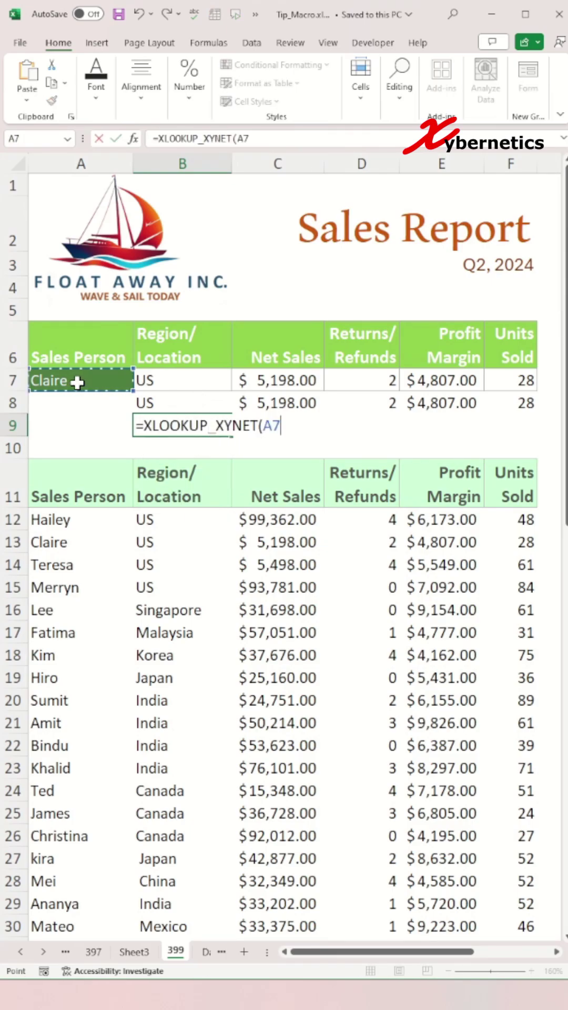
pyautogui.press('F4')
pyautogui.write('$A$7,')
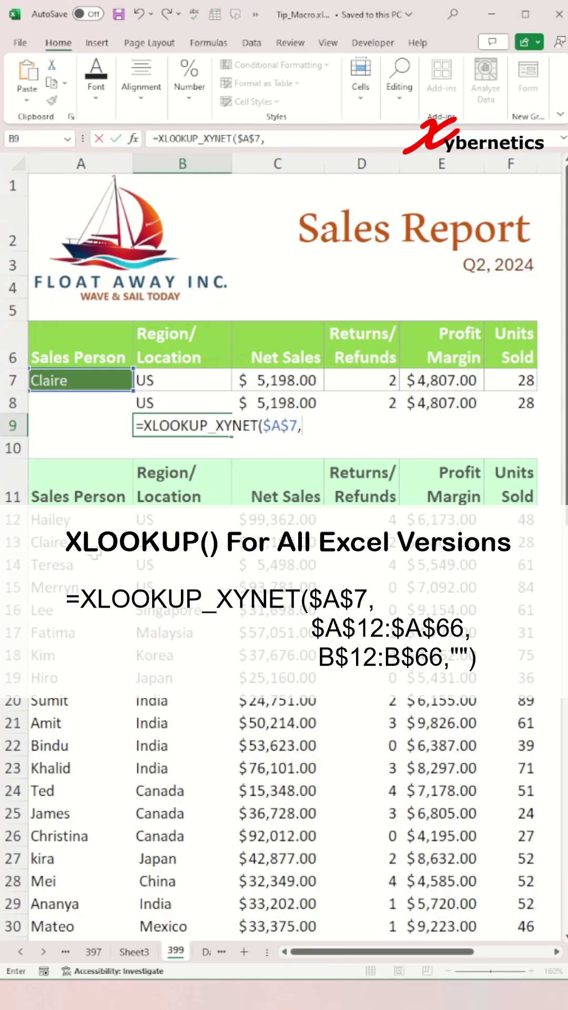
pyautogui.moveTo(76, 519); pyautogui.dragTo(77, 924)
pyautogui.scroll(10, 336, 357)
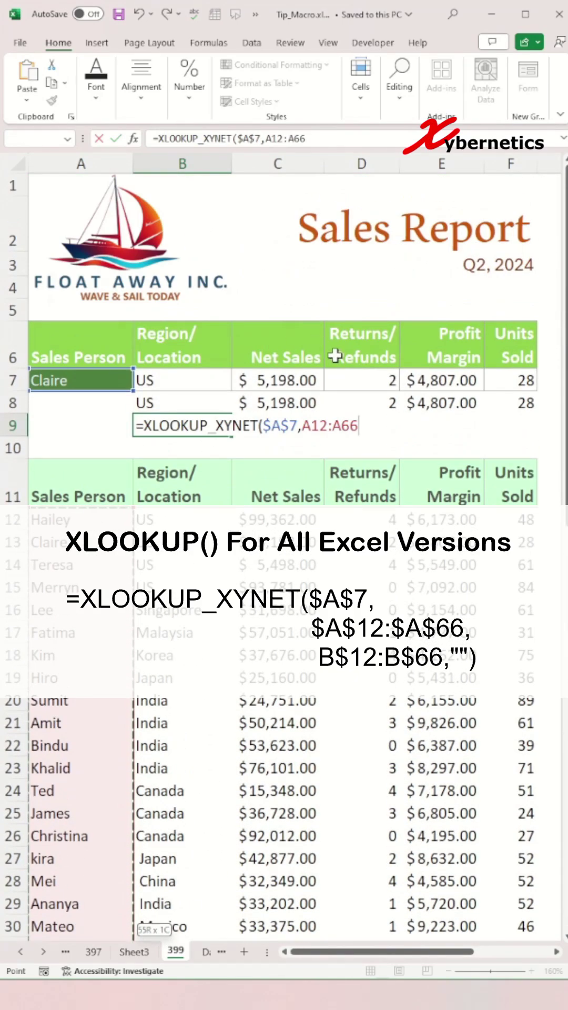
pyautogui.press('F4')
pyautogui.write(',')
pyautogui.click(207, 520)
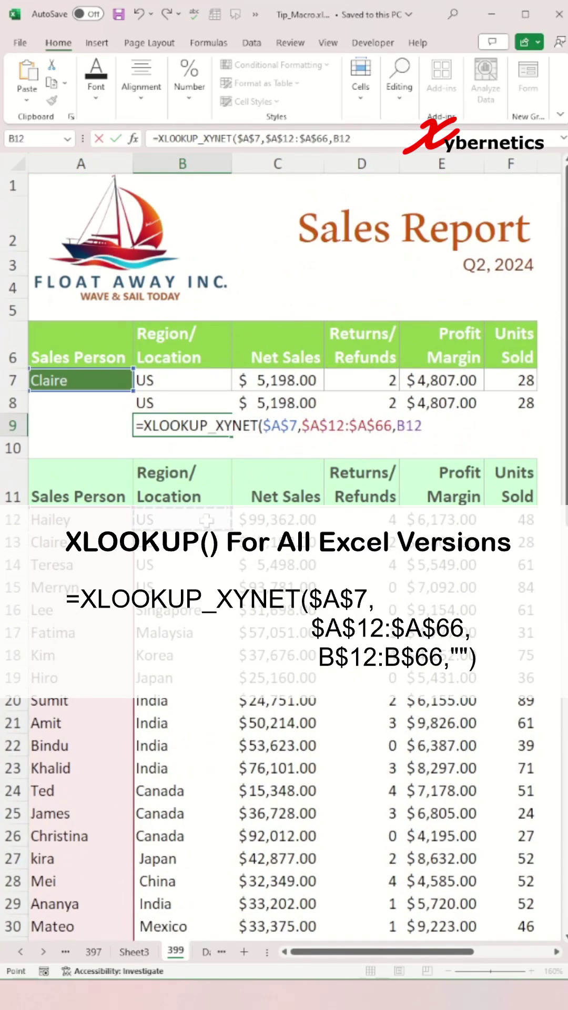
pyautogui.moveTo(207, 520); pyautogui.dragTo(207, 923)
pyautogui.scroll(10, 345, 386)
pyautogui.press('F4')
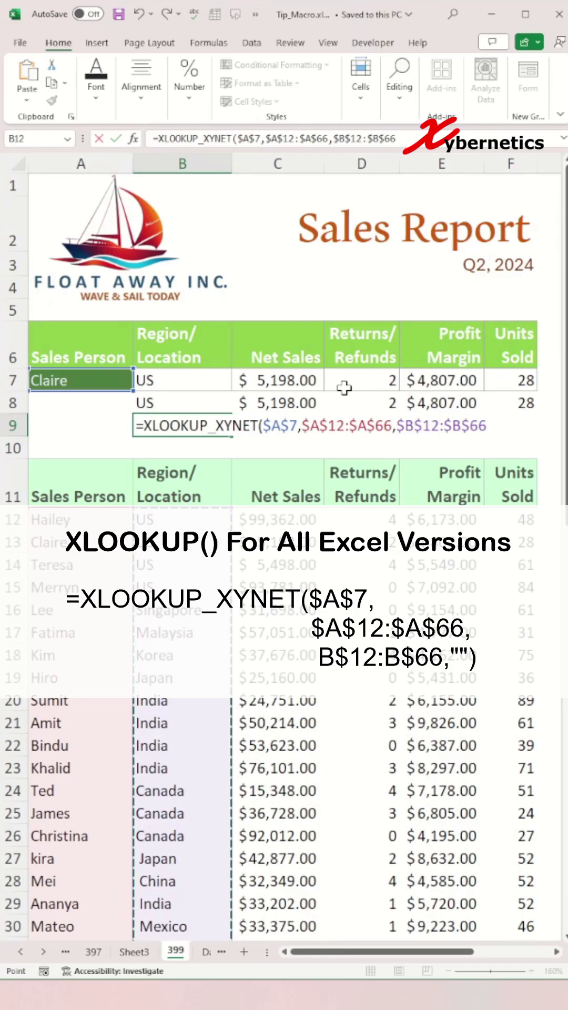
pyautogui.press('F4')
pyautogui.write(',""')
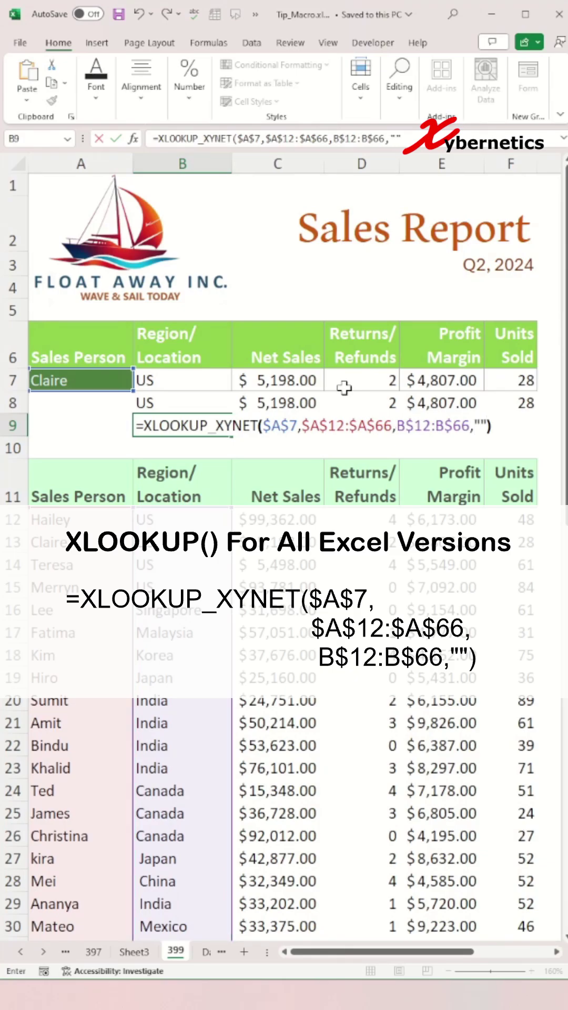
pyautogui.press('Return')
# Fill the B9 formula across to F9 and apply Currency format to C9 and E9
pyautogui.press('Up')
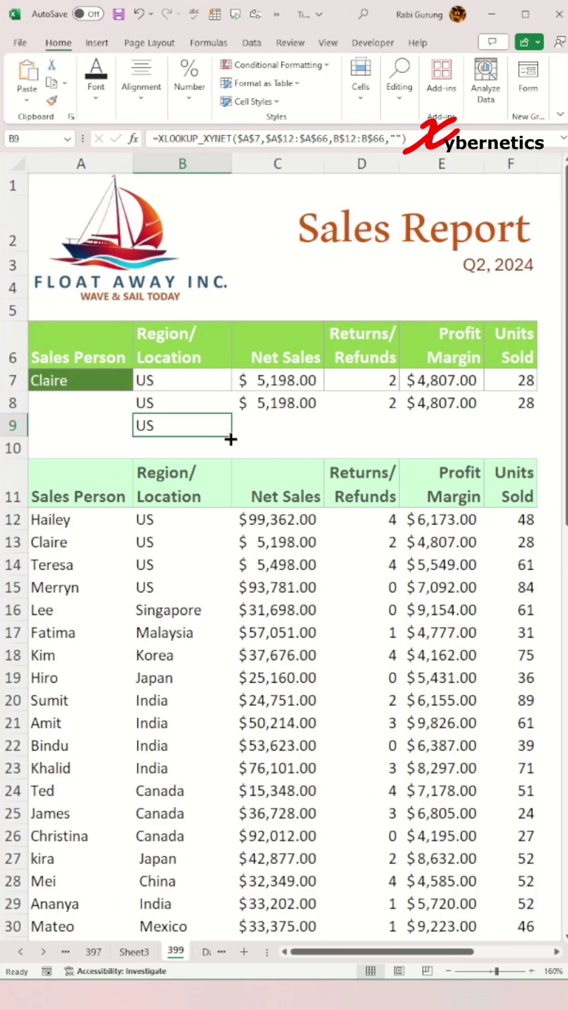
pyautogui.moveTo(231, 439); pyautogui.dragTo(511, 425)
pyautogui.click(282, 426)
pyautogui.click(189, 88)
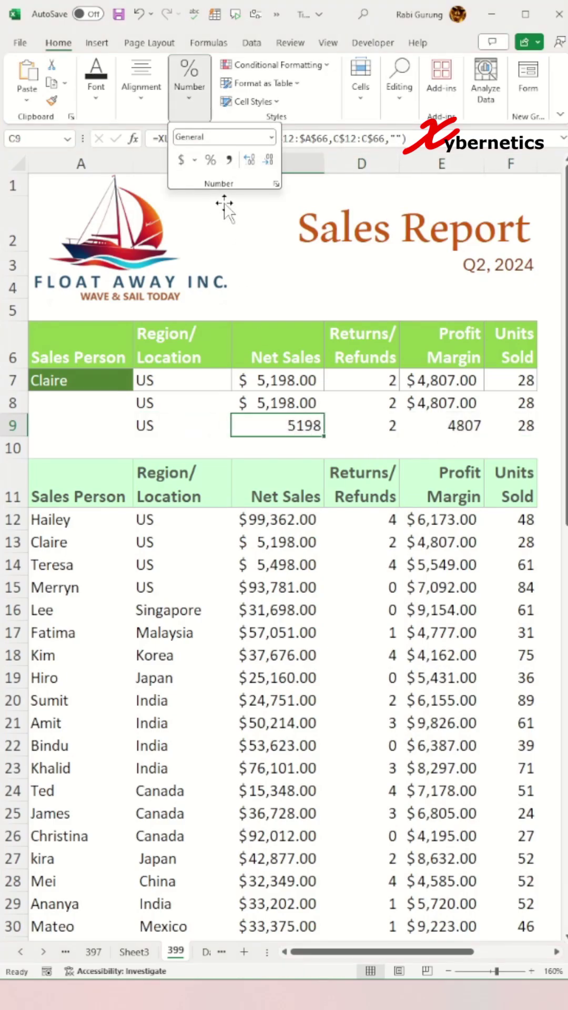
pyautogui.click(464, 427)
pyautogui.press('F4')
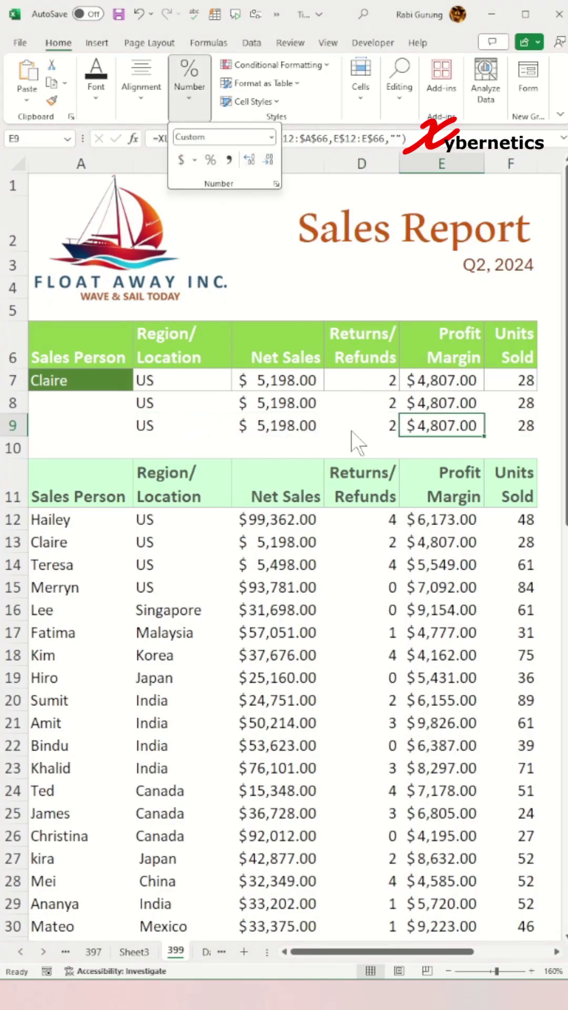